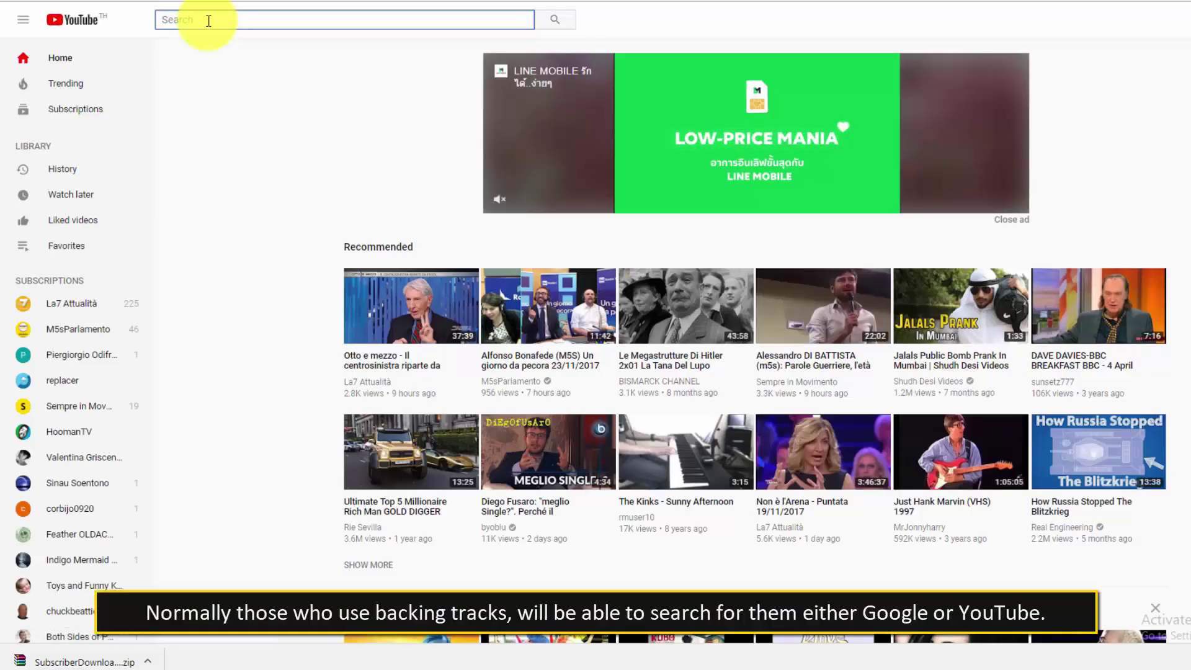
Search YouTube for 'Parisienne walkways' and pick the backing track suggestion
text(Parisi)
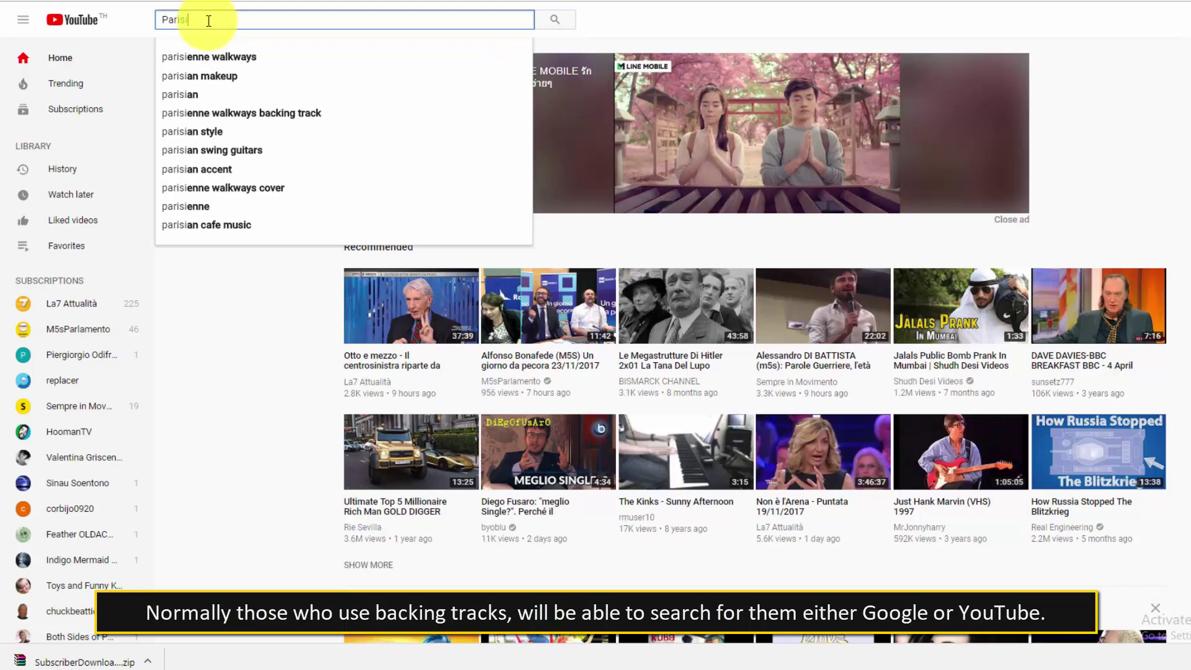
text(enne wal)
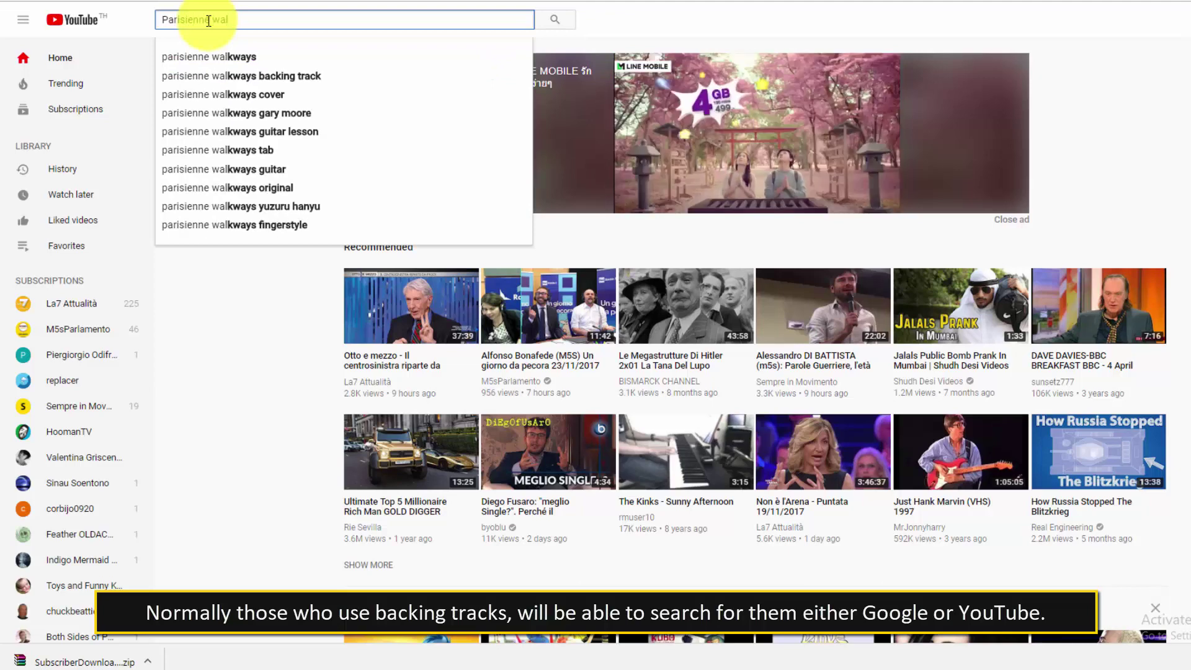
text(kways)
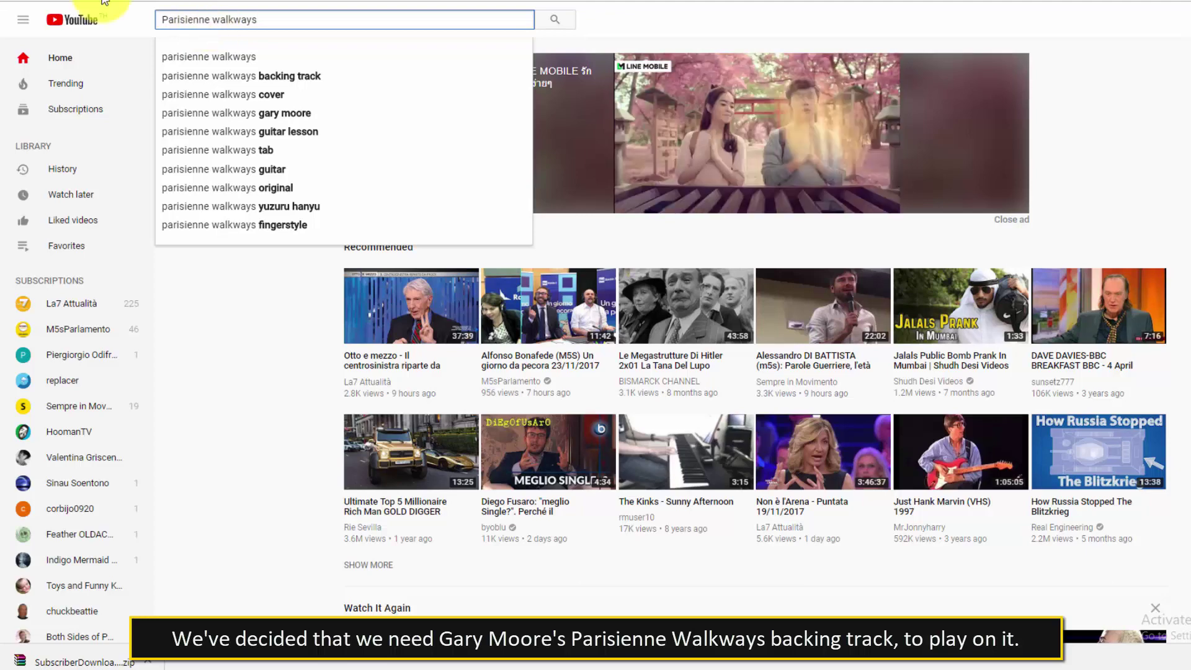
click(270, 76)
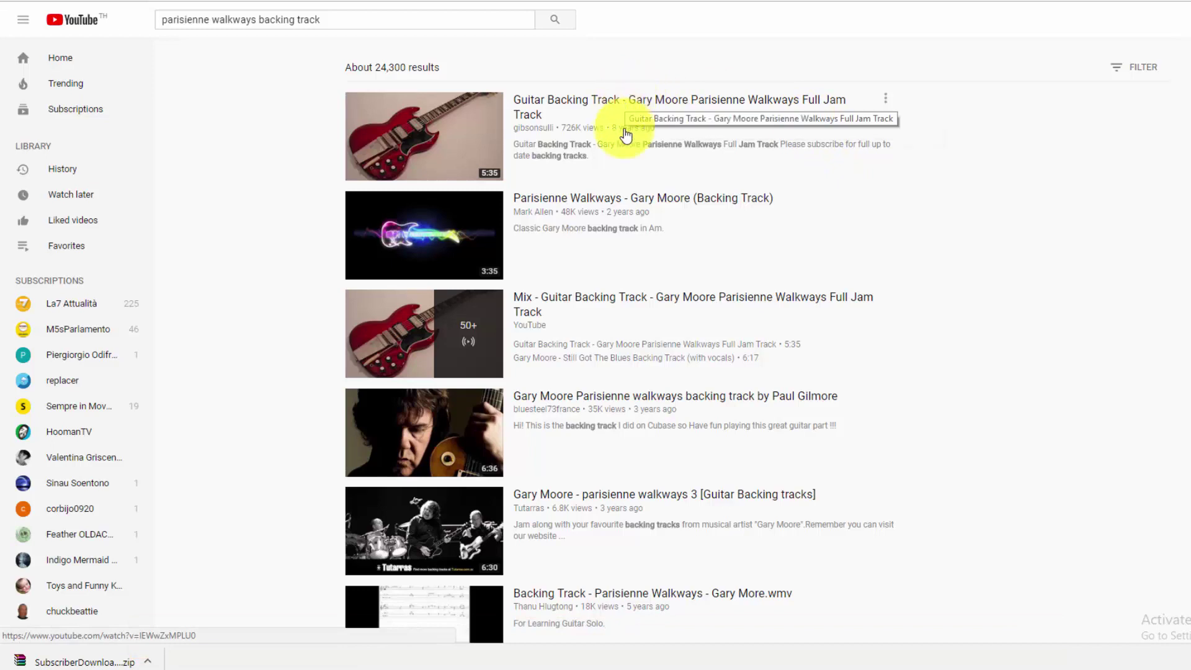
Play the 'Parisienne Walkways - Gary Moore (Backing Track)' video from the results
click(619, 198)
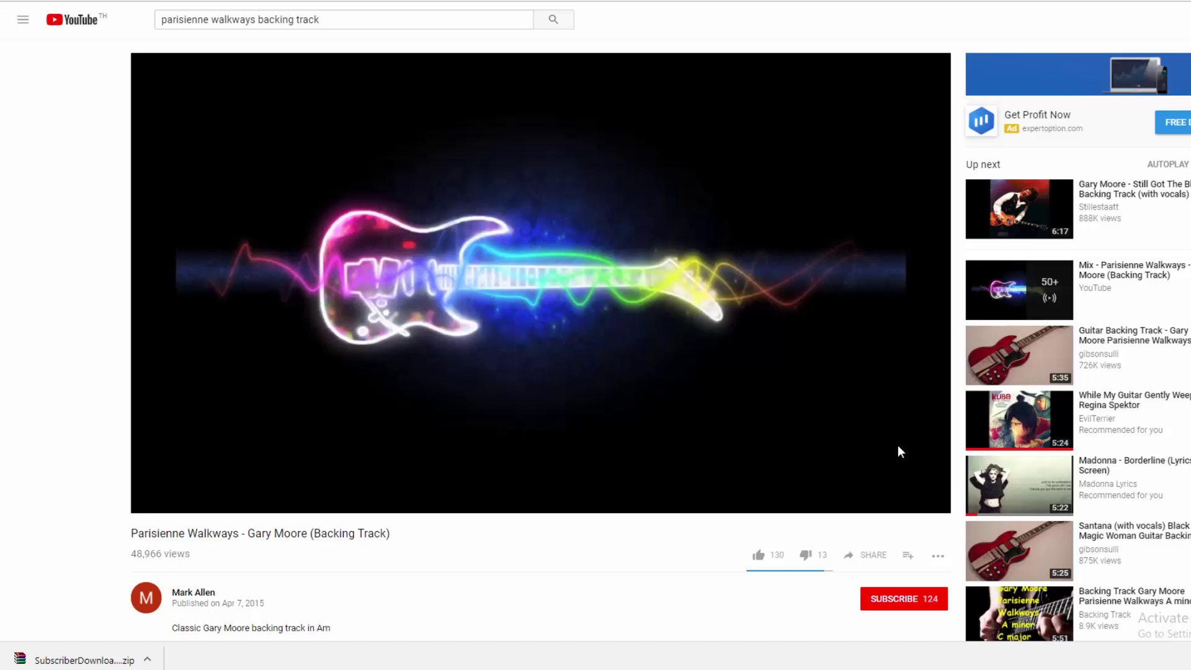
mouse_move(899, 445)
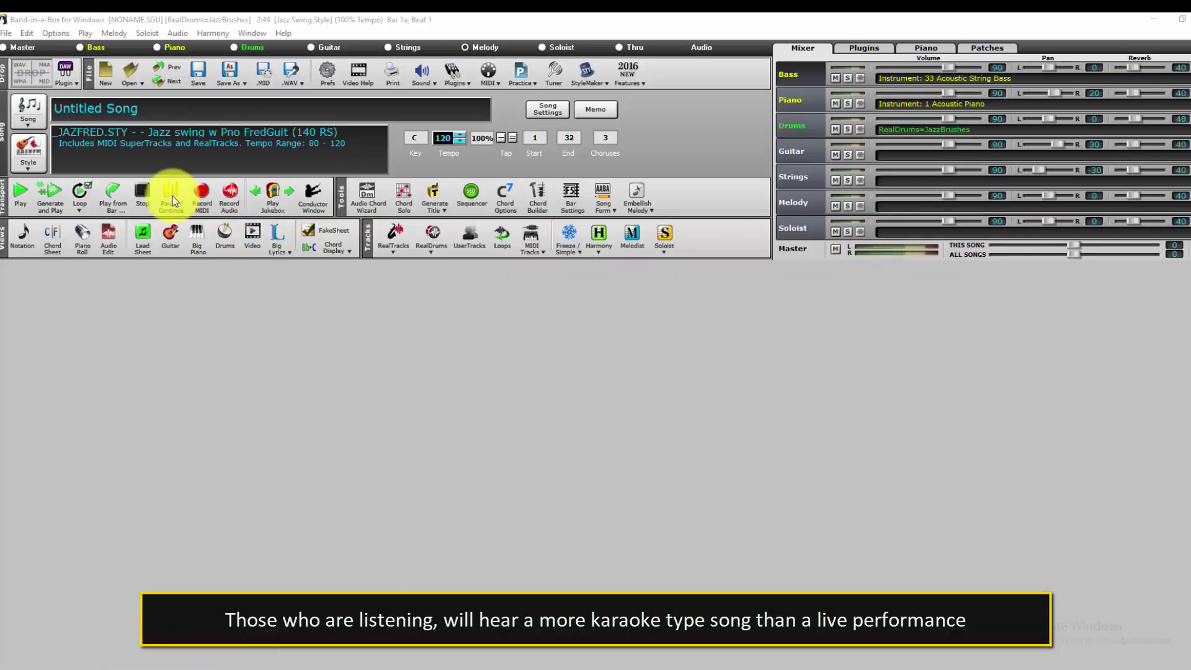
Use Open File (F3) and scroll the SGU July 16 634 files list to the GARY MOORE songs
click(23, 152)
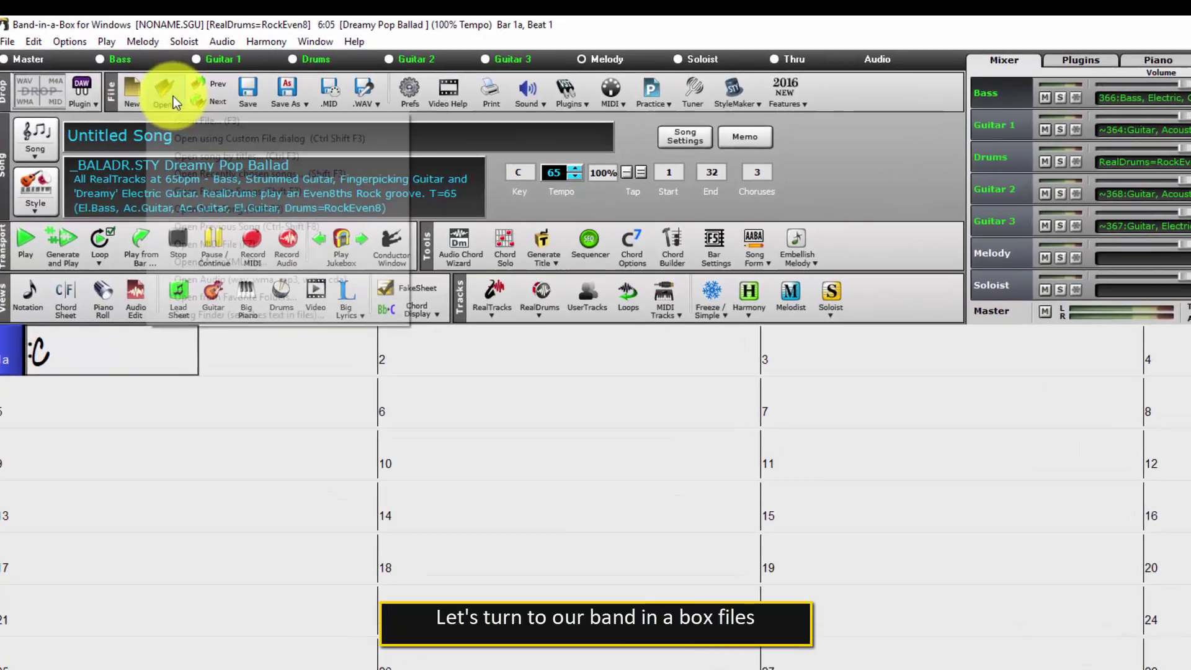
click(130, 77)
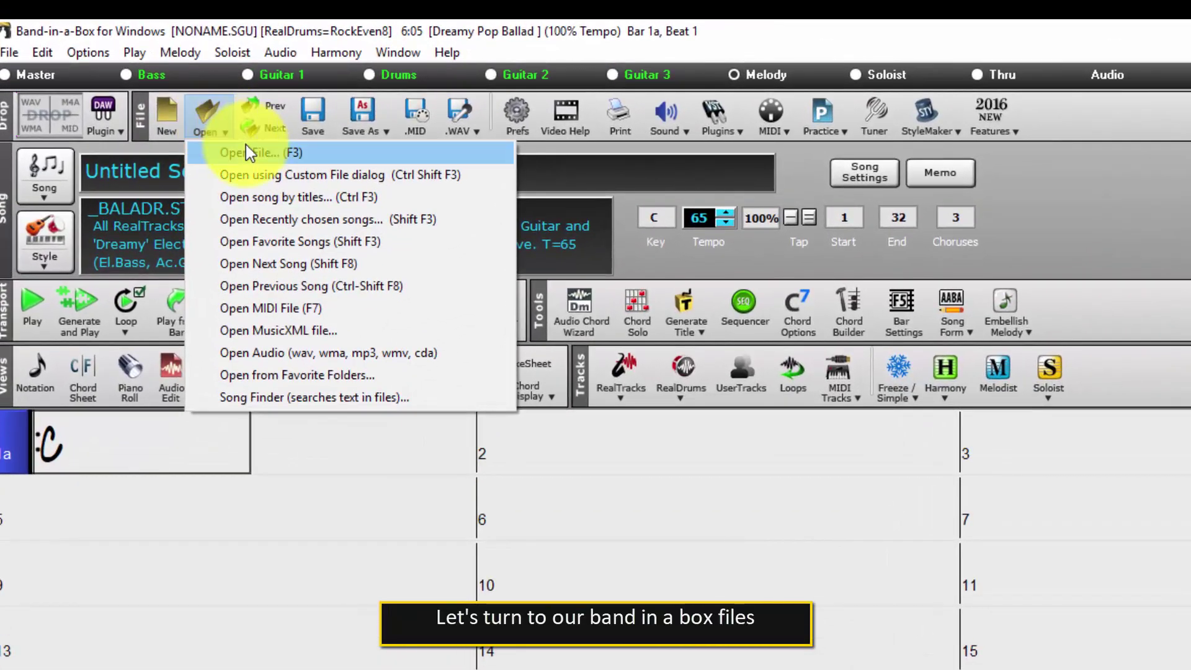
click(155, 97)
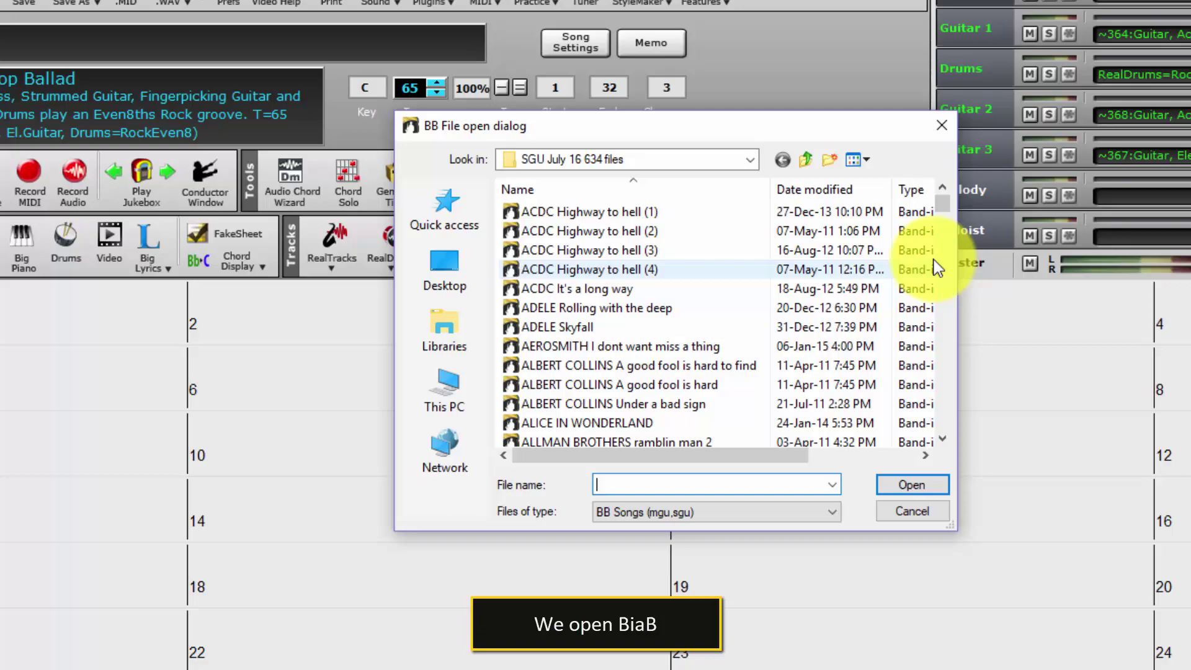
drag(944, 202, 943, 295)
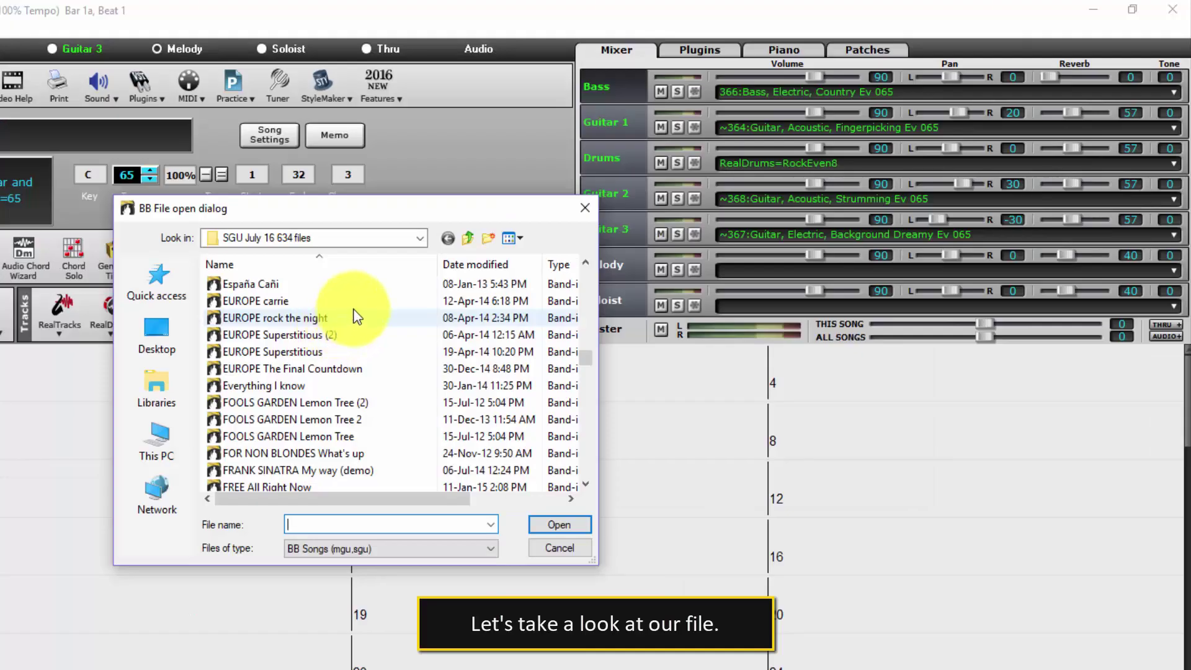
scroll(677, 249, down, 1)
scroll(357, 316, down, 2)
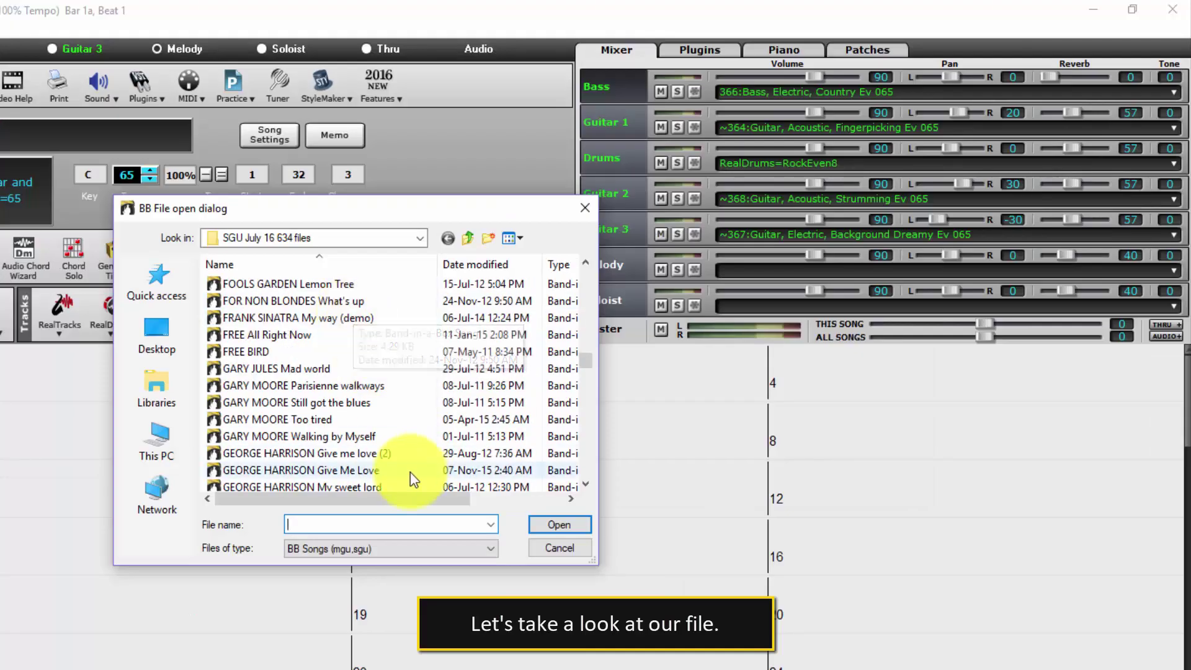
Load and play GARY MOORE Parisienne walkways, setting organ to 44, Guitar 2 to 32, drums up
double_click(357, 385)
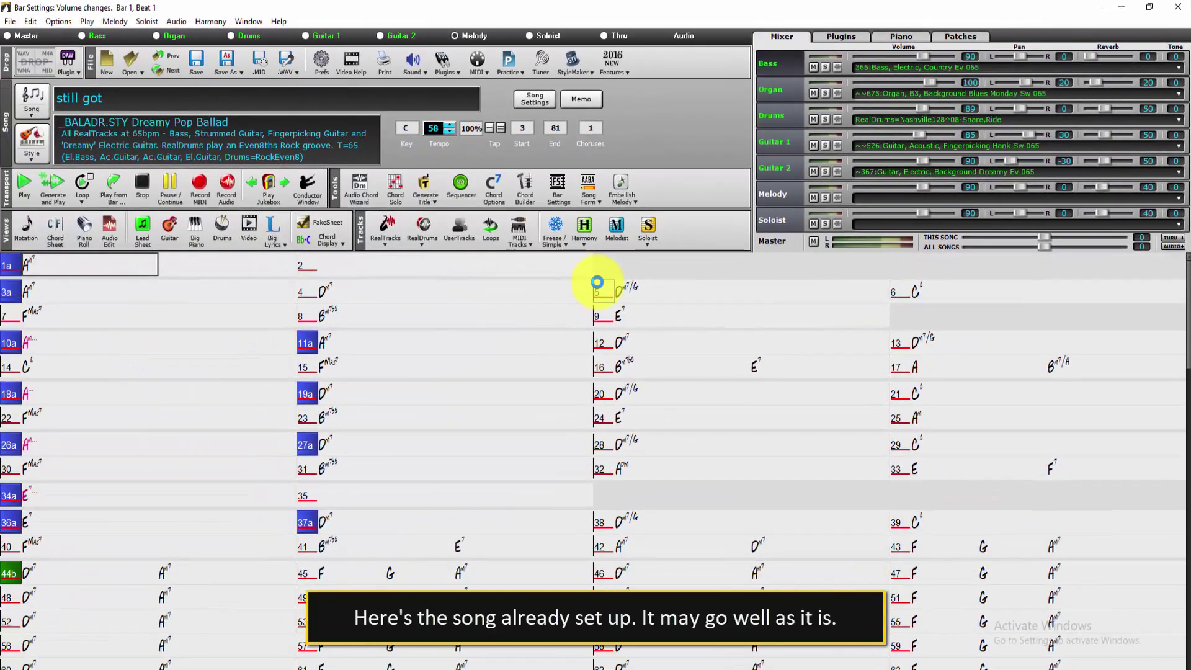
click(57, 188)
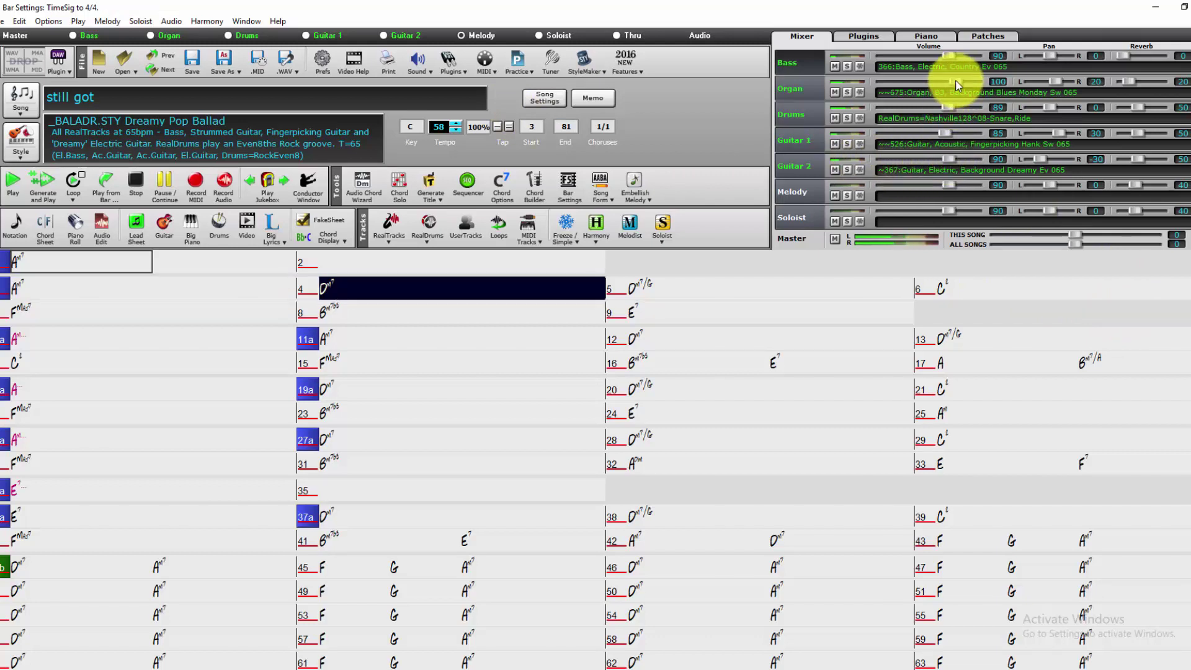
drag(955, 80, 931, 80)
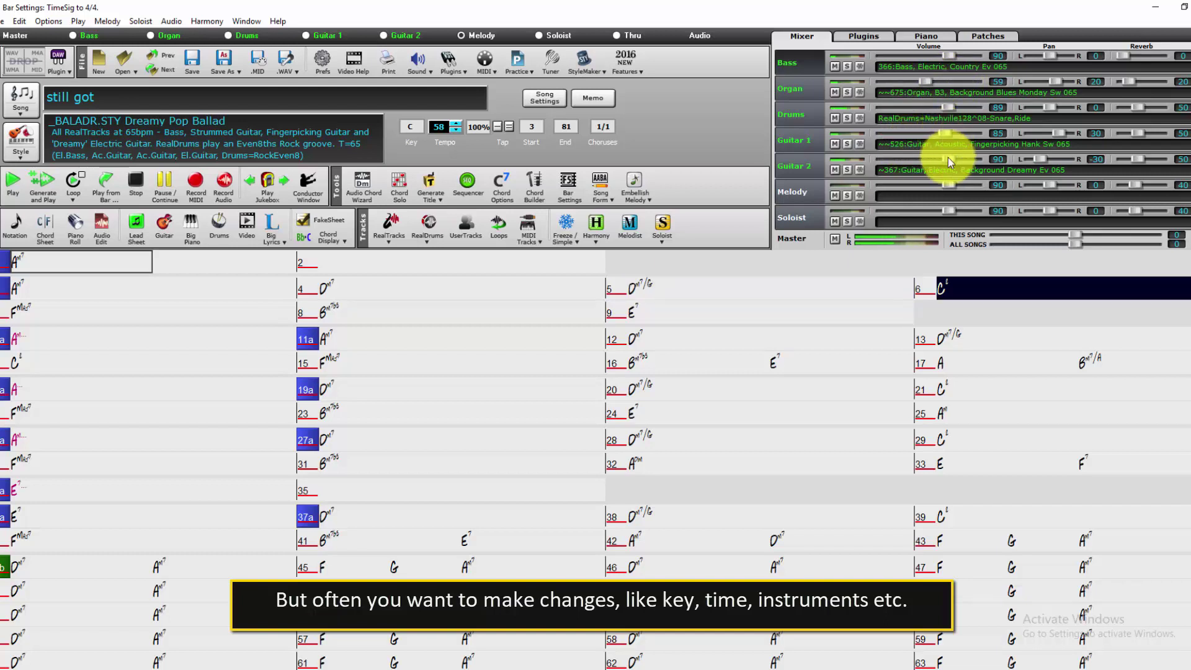
drag(948, 158, 907, 158)
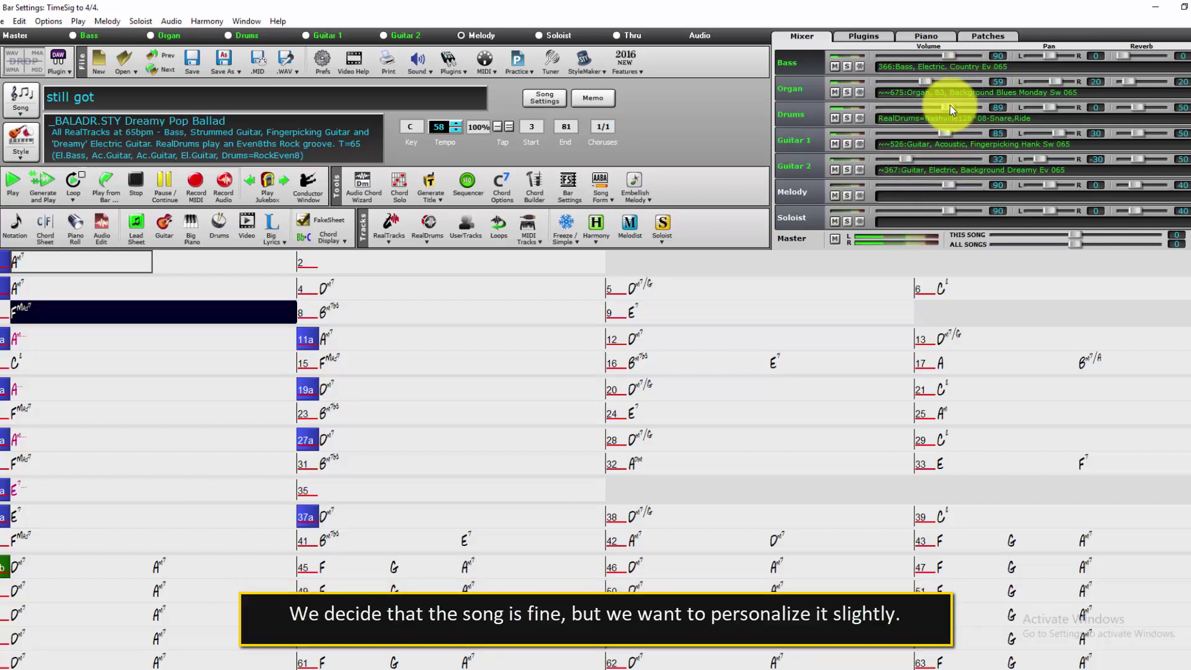
drag(950, 106, 959, 106)
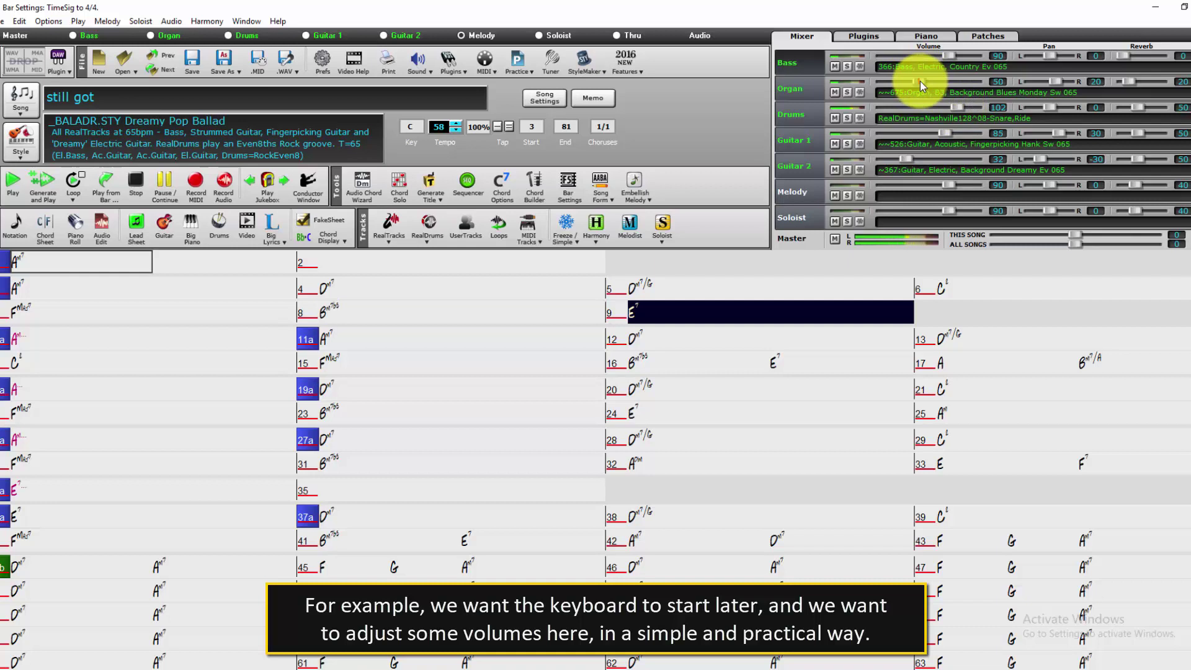
drag(920, 81, 917, 82)
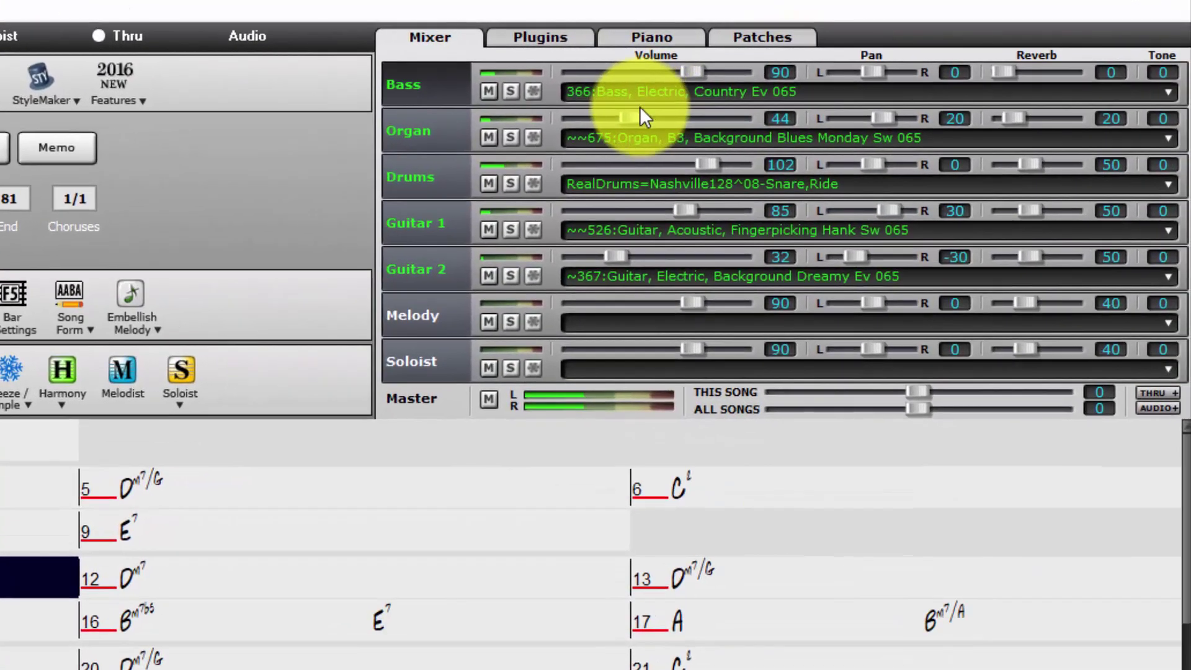
During the Audacity recording, fade the Mixer organ out to zero and raise Guitar 2 to 39
click(916, 81)
drag(635, 112, 652, 111)
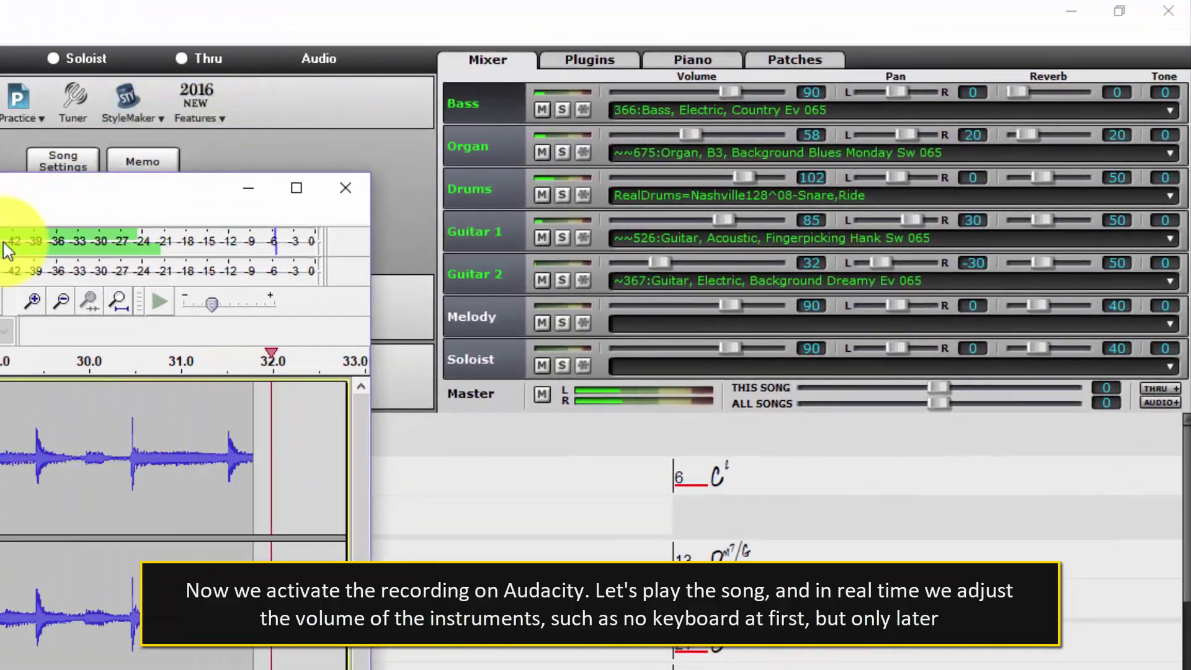
click(689, 132)
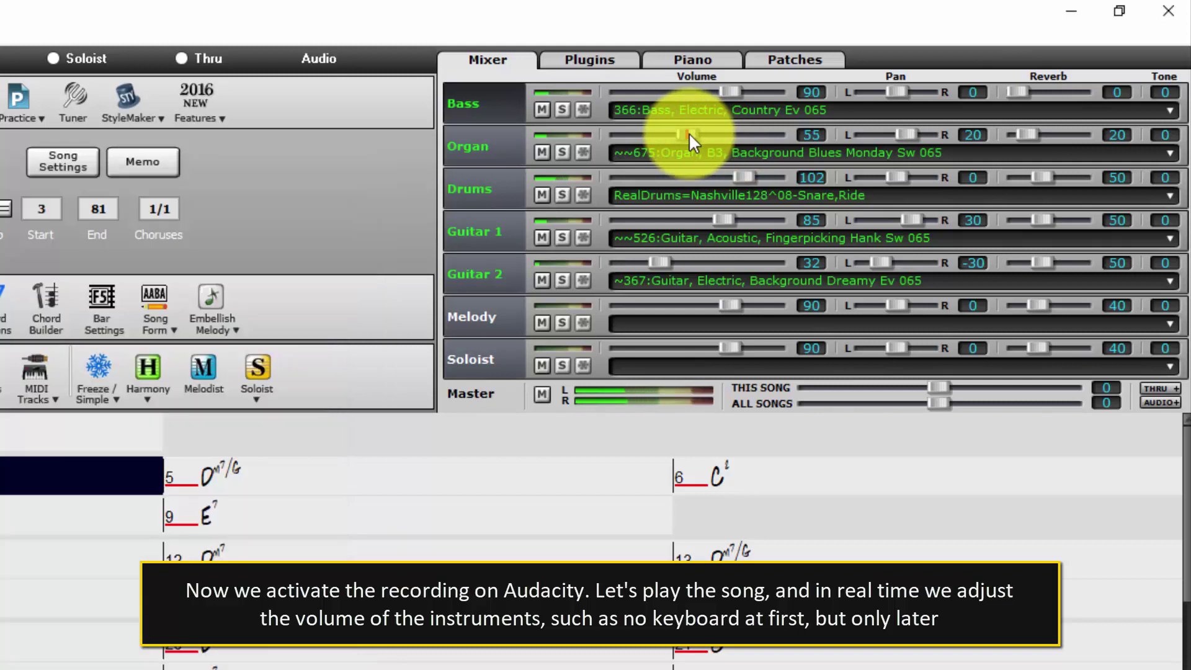
drag(689, 132, 624, 140)
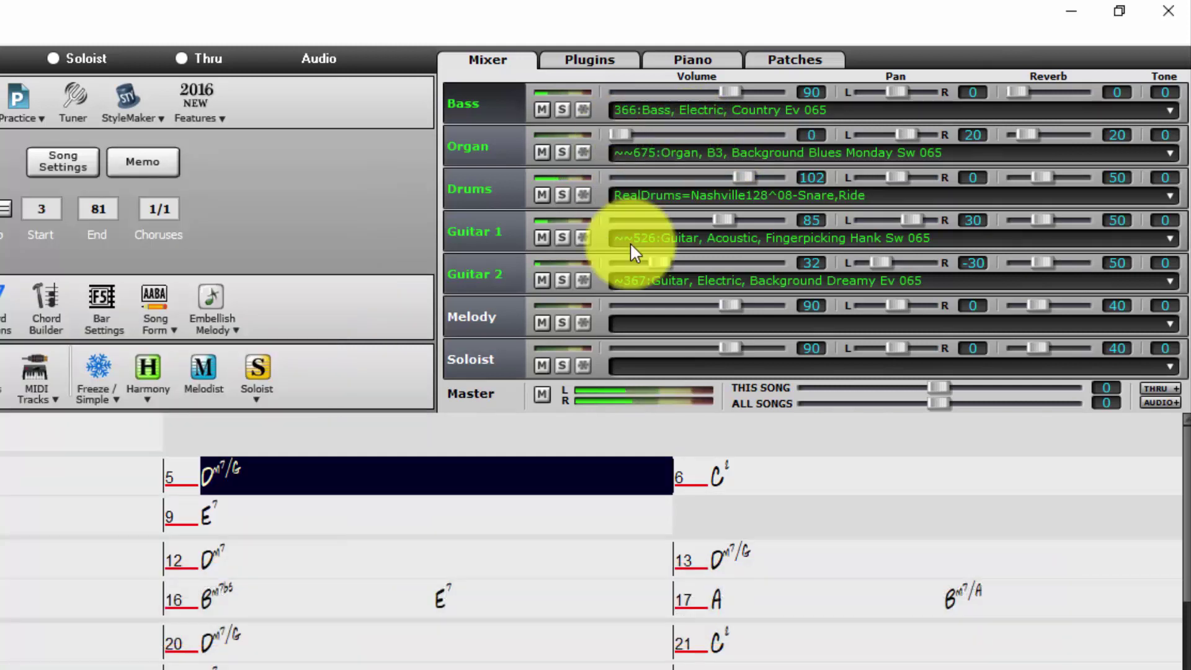
drag(660, 263, 669, 263)
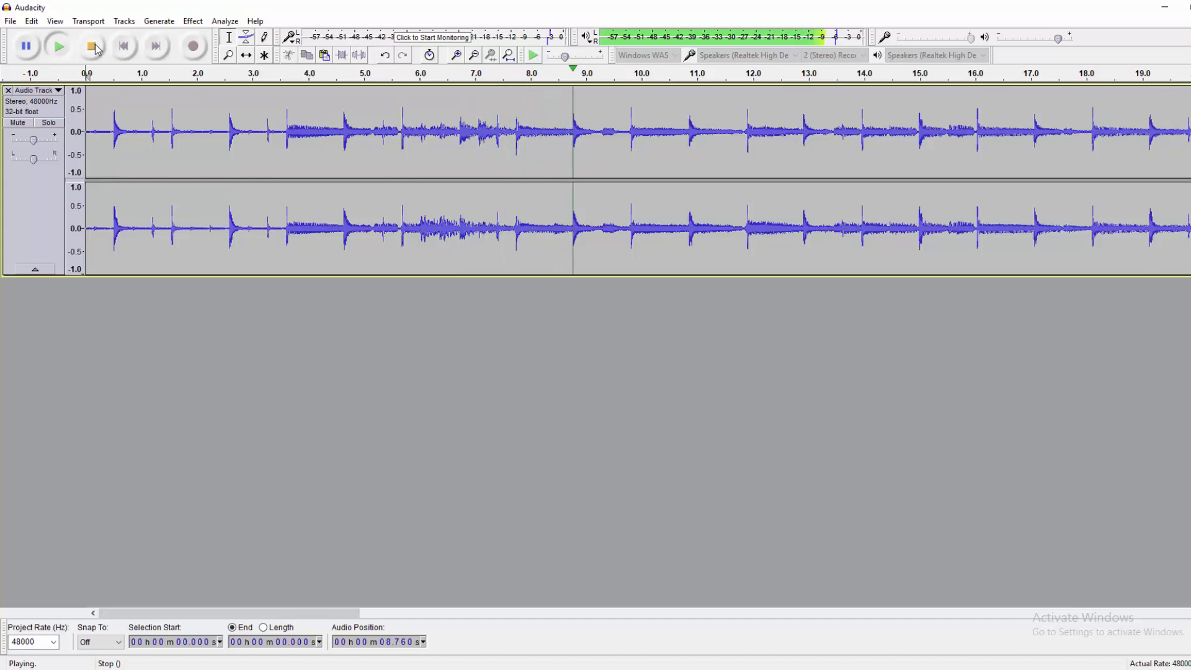
Stop playback and save 'Parisienne BiaB' to the Desktop as MP3 at Insane, 320 kbps
click(94, 47)
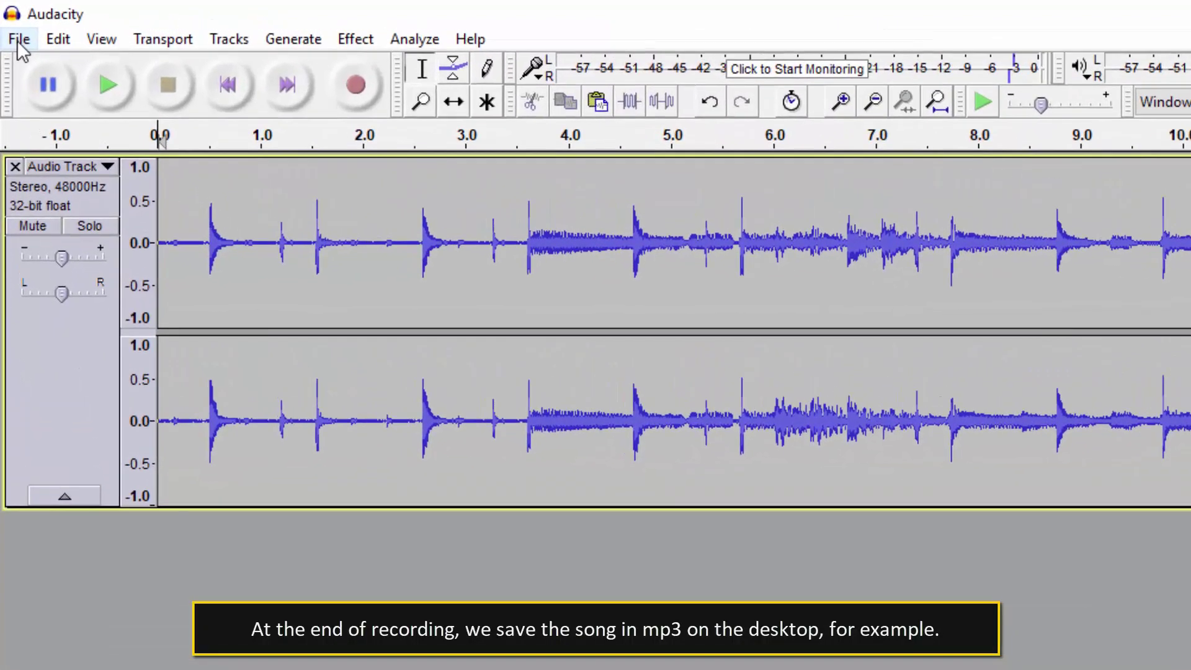
click(19, 32)
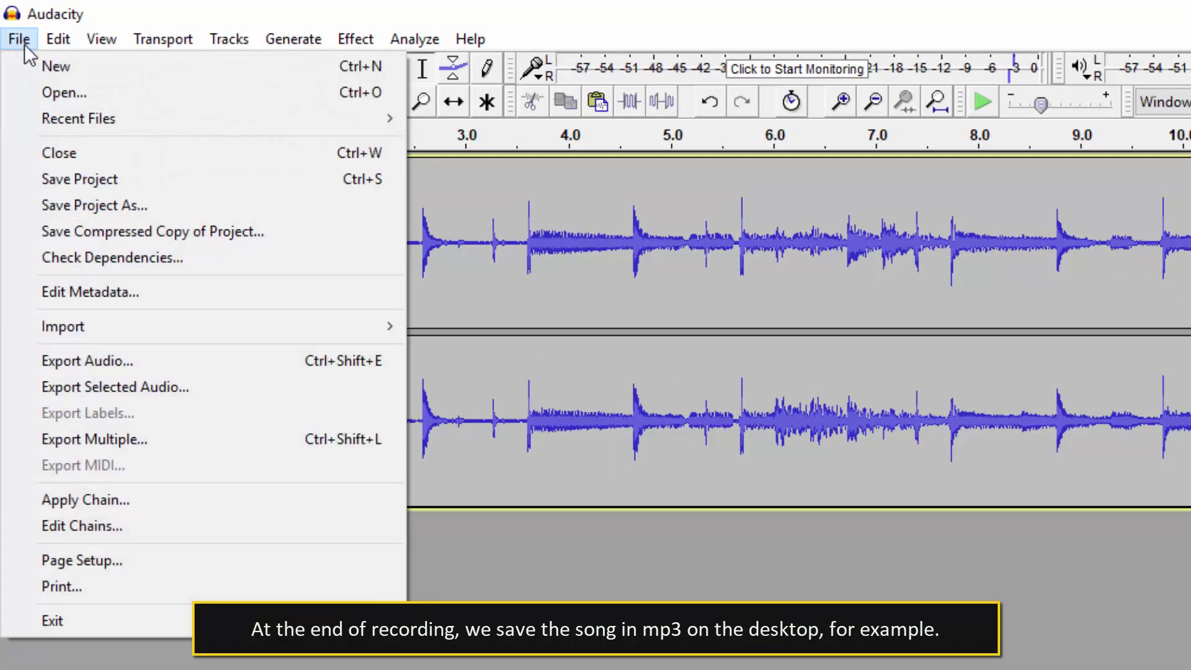
click(122, 358)
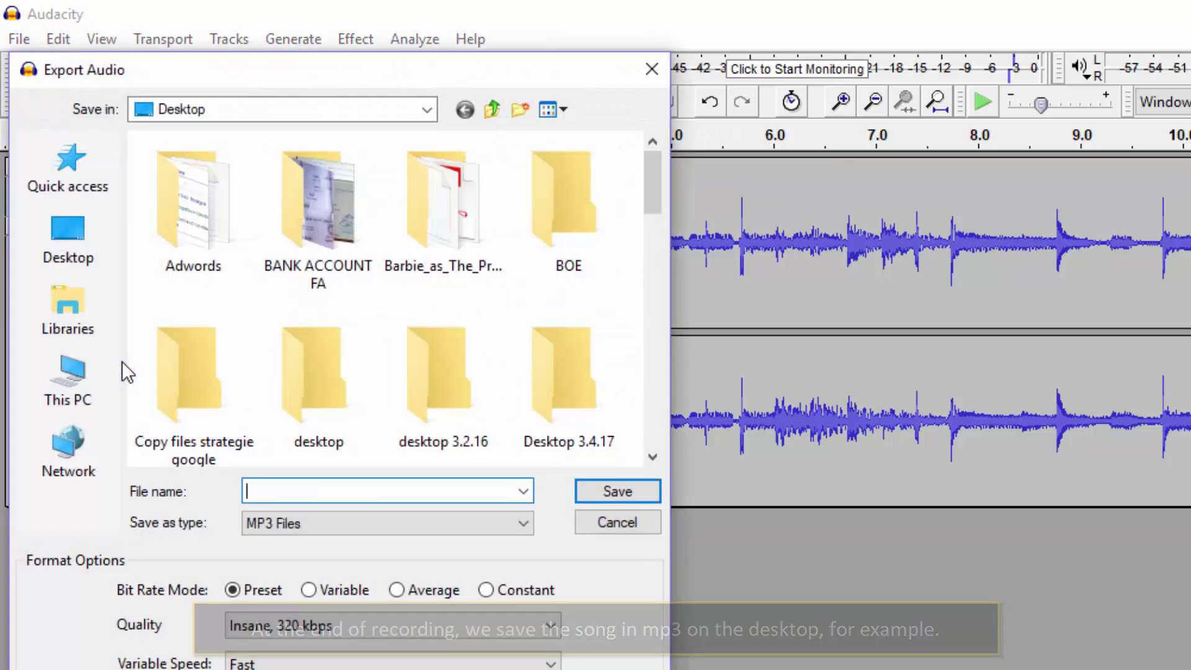
click(522, 491)
click(524, 490)
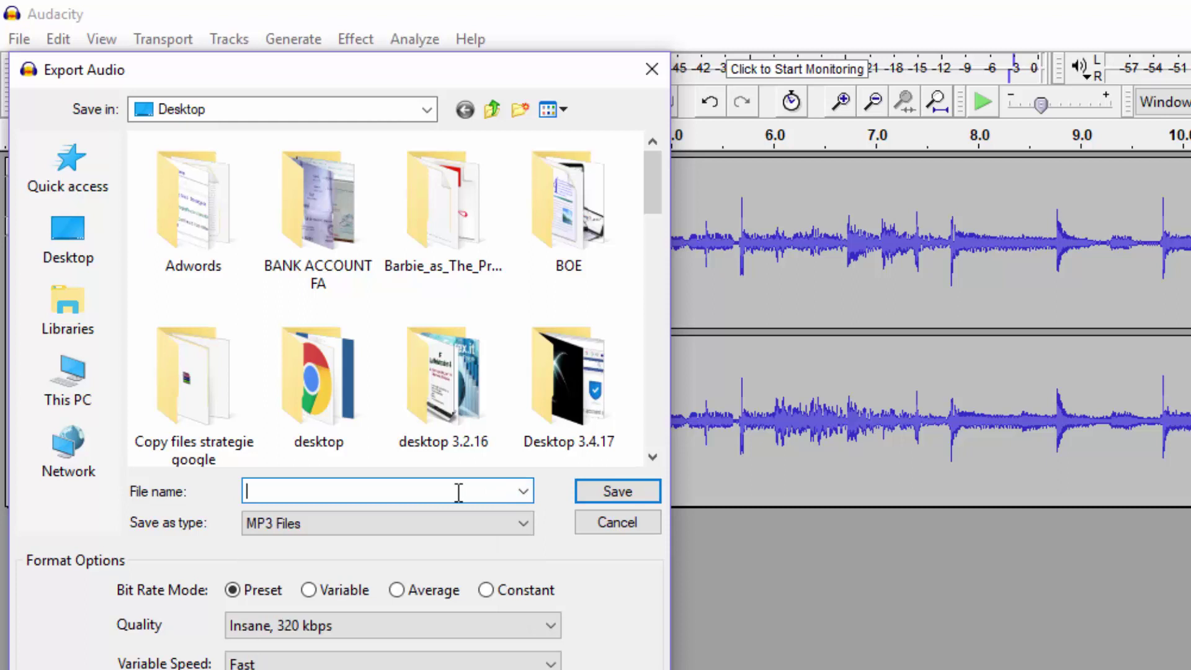
text(Parisienne BiaB)
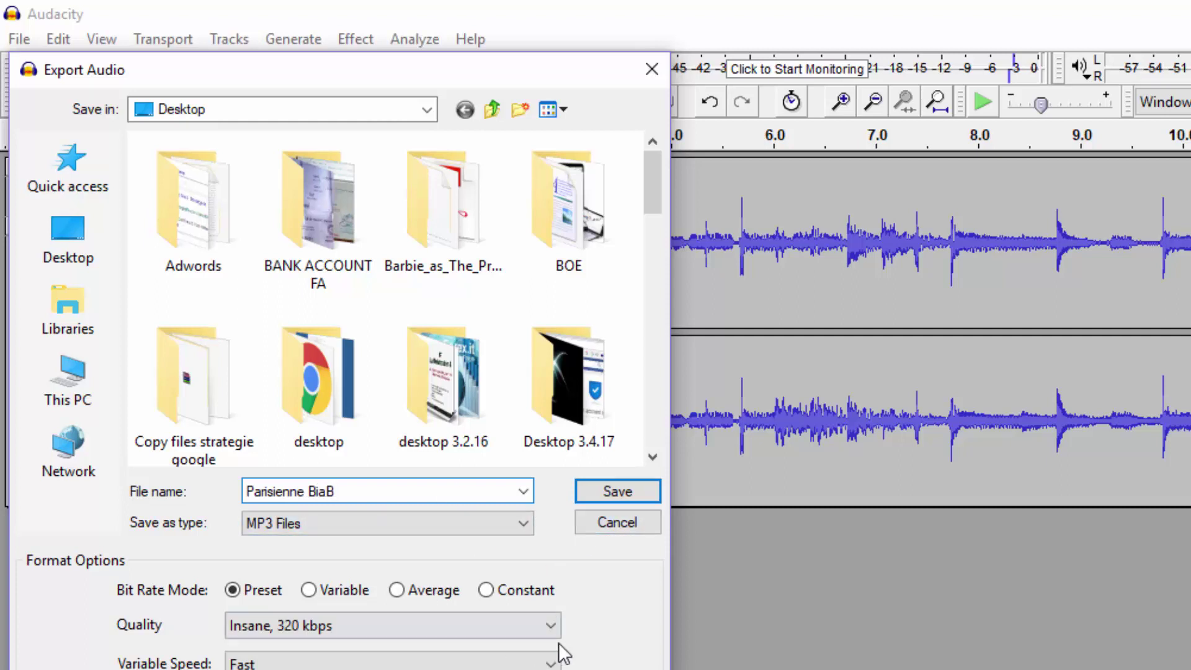
click(549, 625)
click(549, 626)
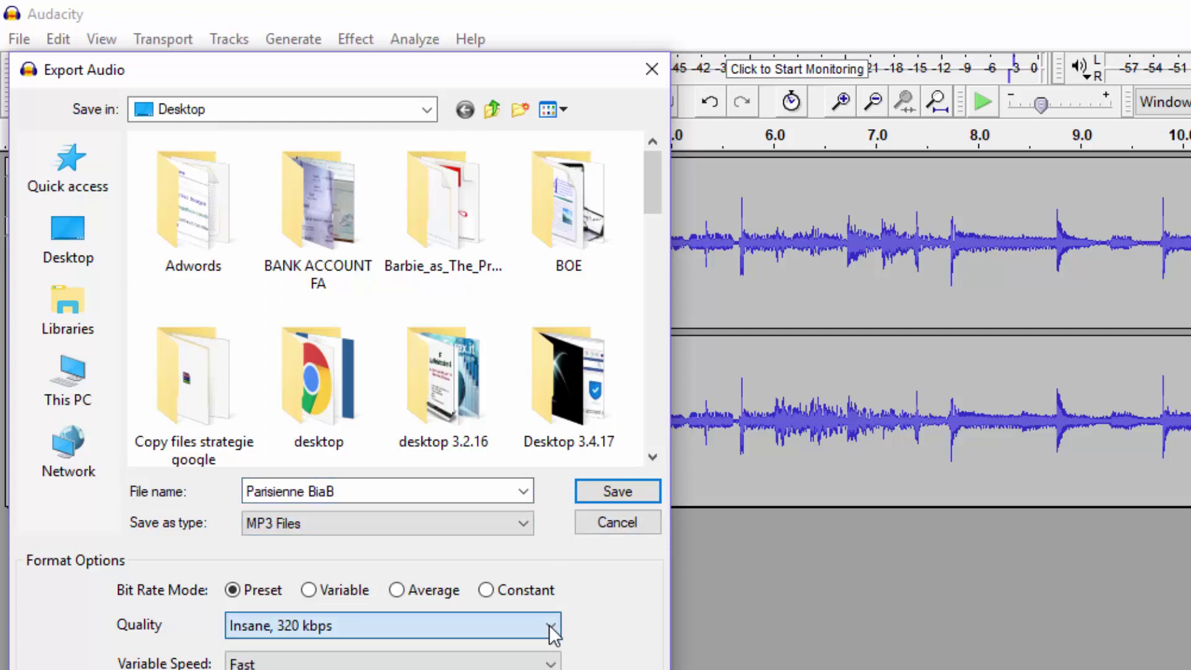
click(607, 490)
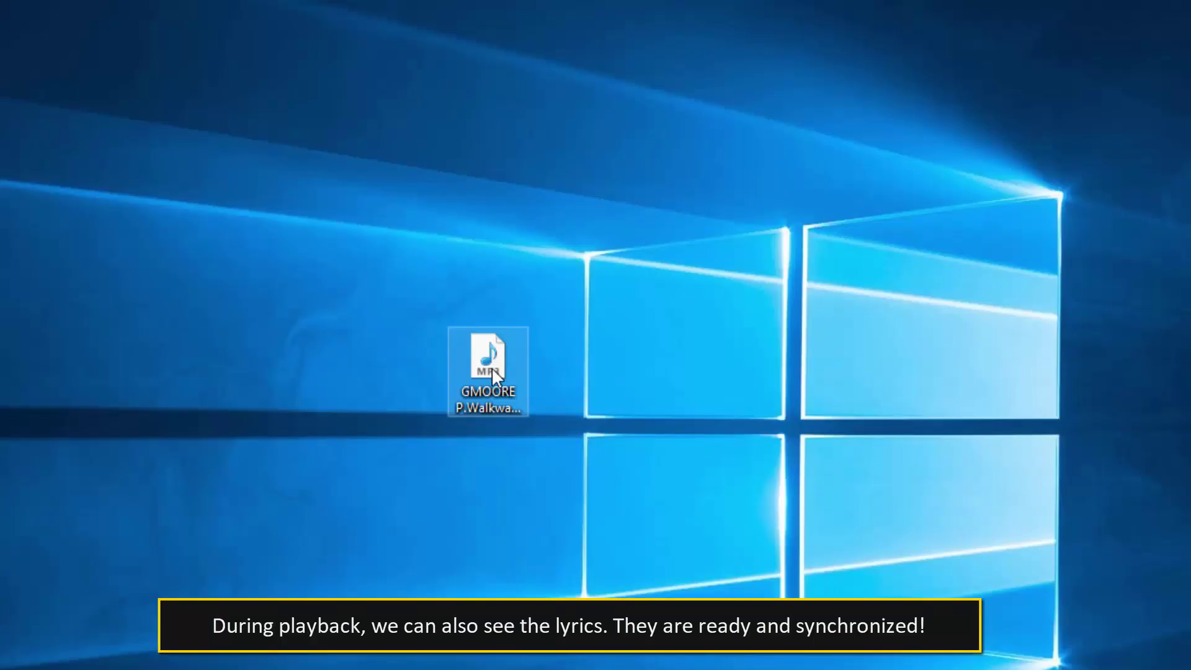
Open the GMOORE P.Walkways (Am) MP3 from the desktop to play it with chords
click(492, 367)
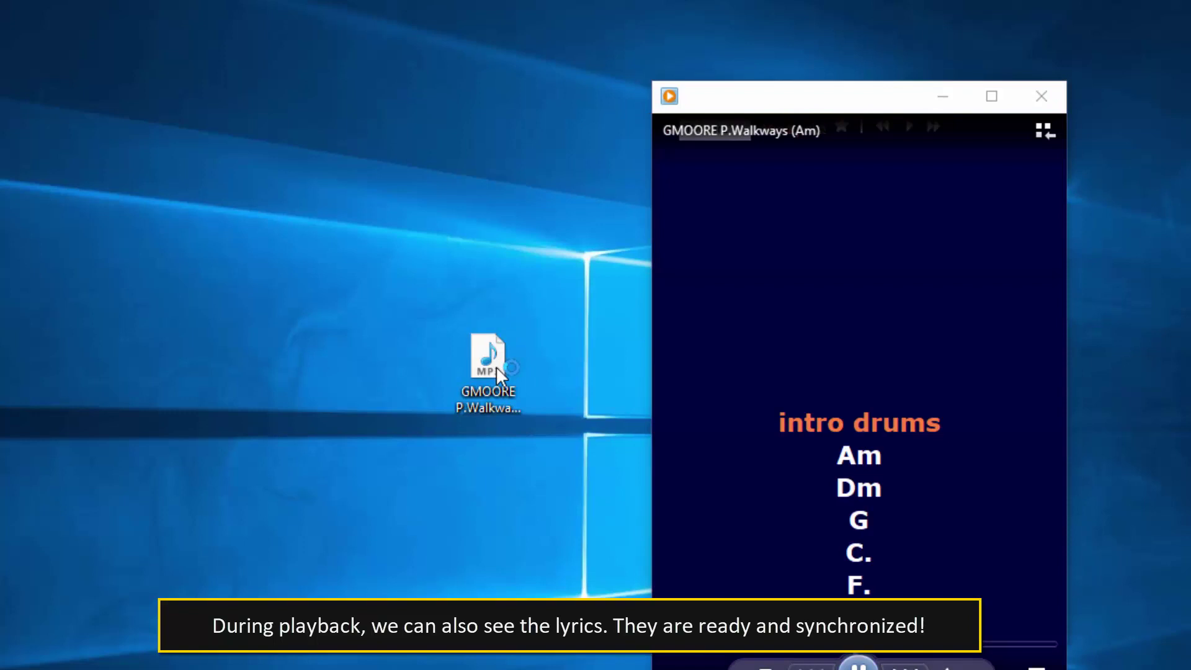